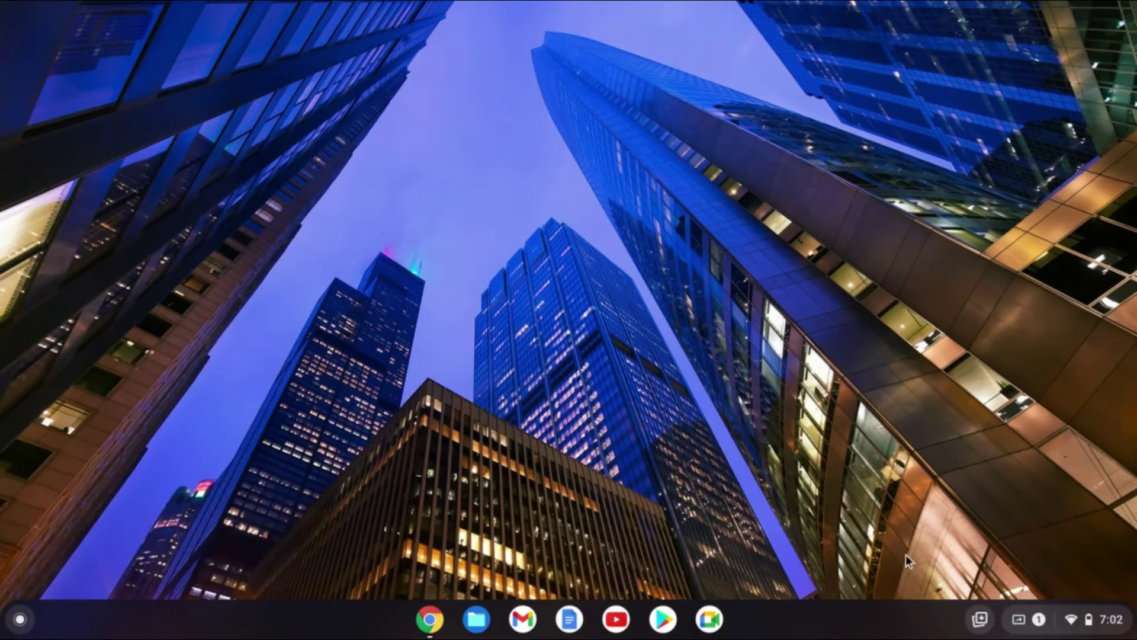
# Open Quick Settings from the status-area clock to reach the Settings app.
pyautogui.click(1111, 626)
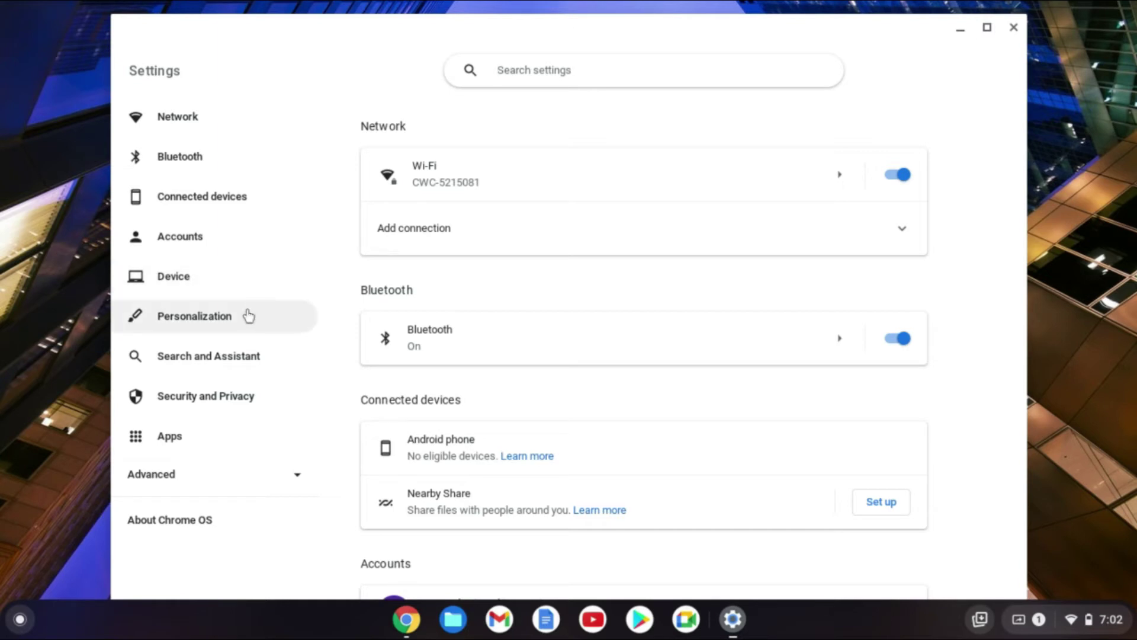
# Go to Personalization and expand Advanced to show Date and time and Languages and inputs.
pyautogui.click(220, 327)
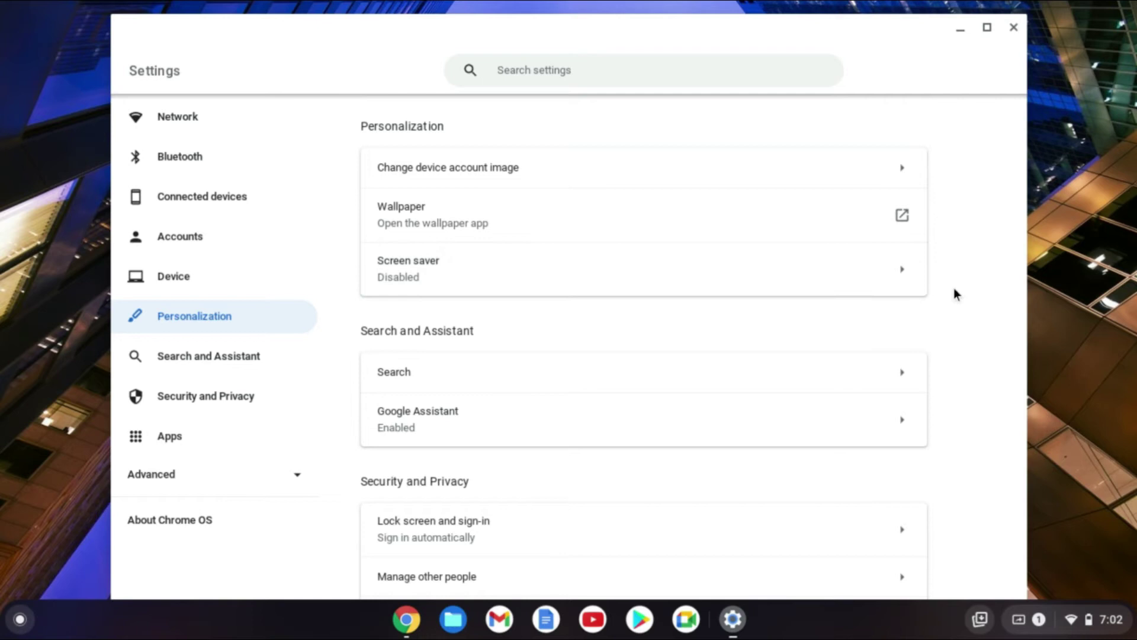
pyautogui.scroll(-1, 954, 289)
pyautogui.scroll(-2, 954, 289)
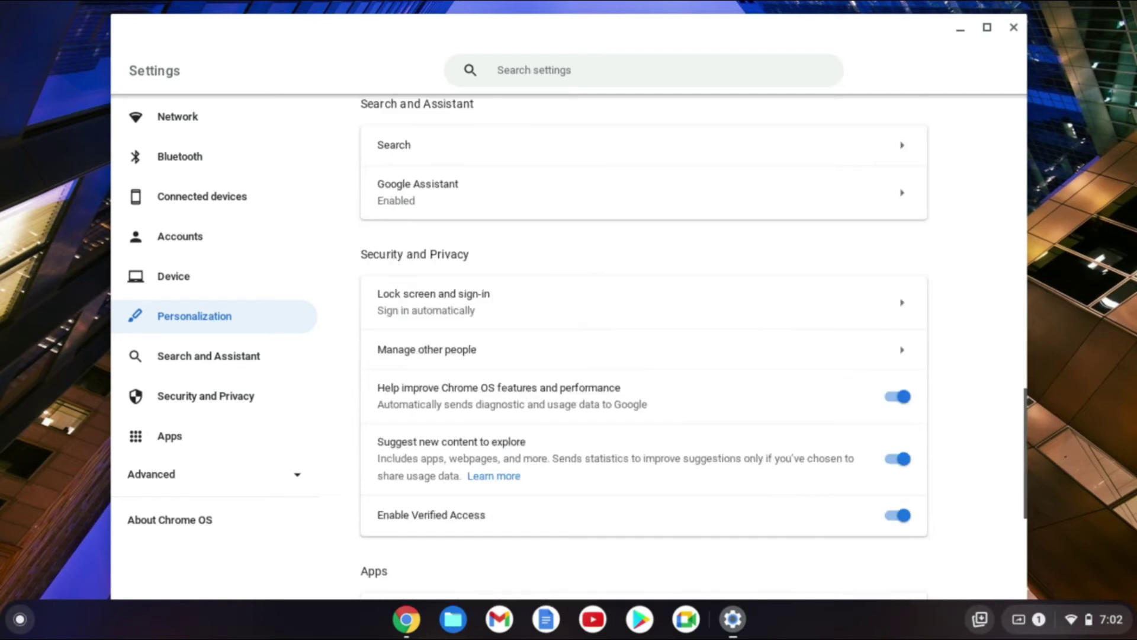
pyautogui.scroll(-1, 954, 289)
pyautogui.scroll(-2, 954, 289)
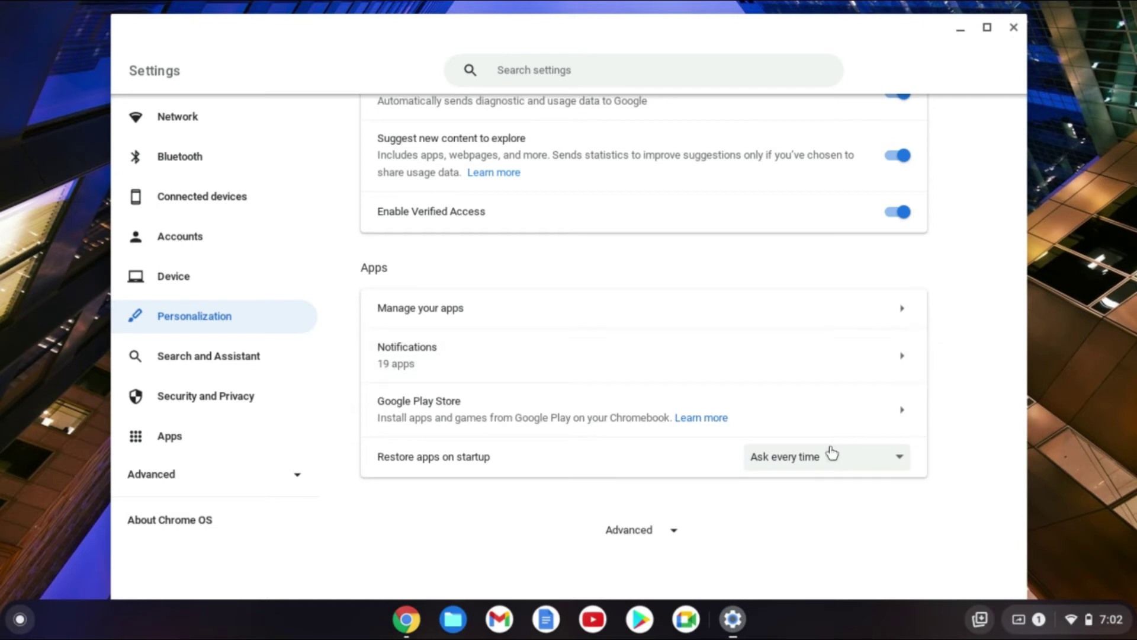
pyautogui.click(653, 538)
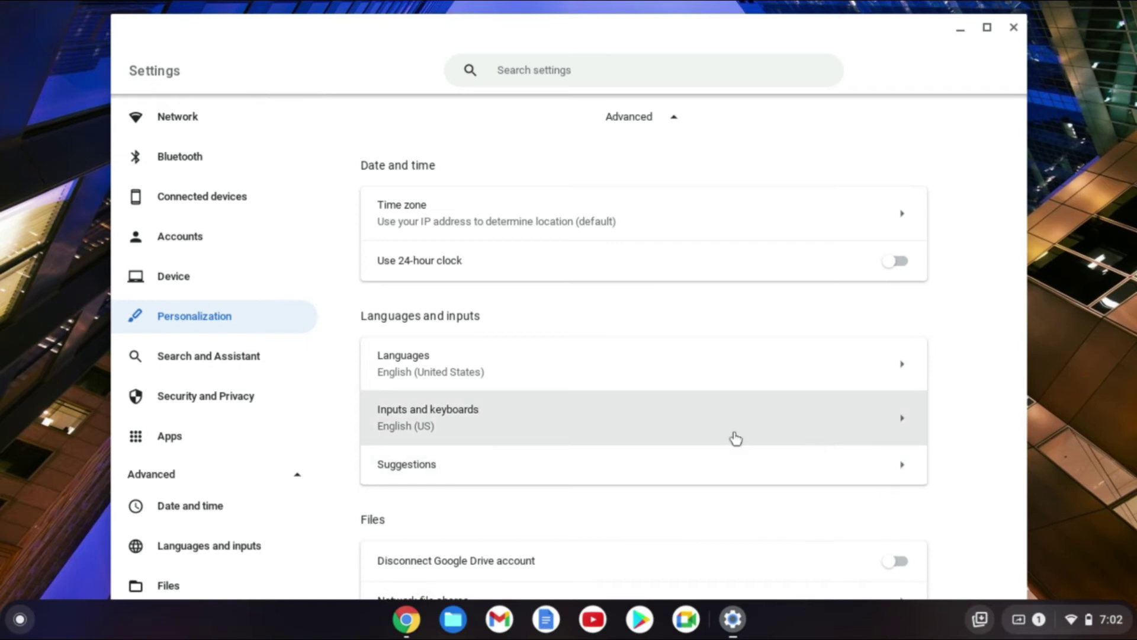
# Open Inputs and keyboards under Languages and inputs.
pyautogui.click(597, 430)
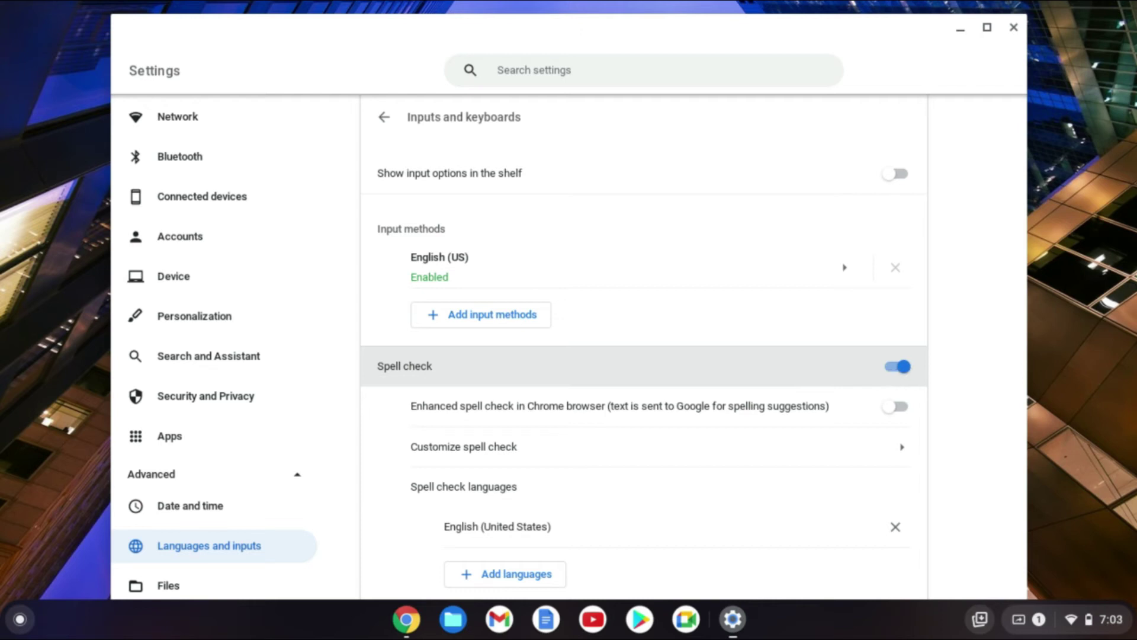
pyautogui.click(897, 366)
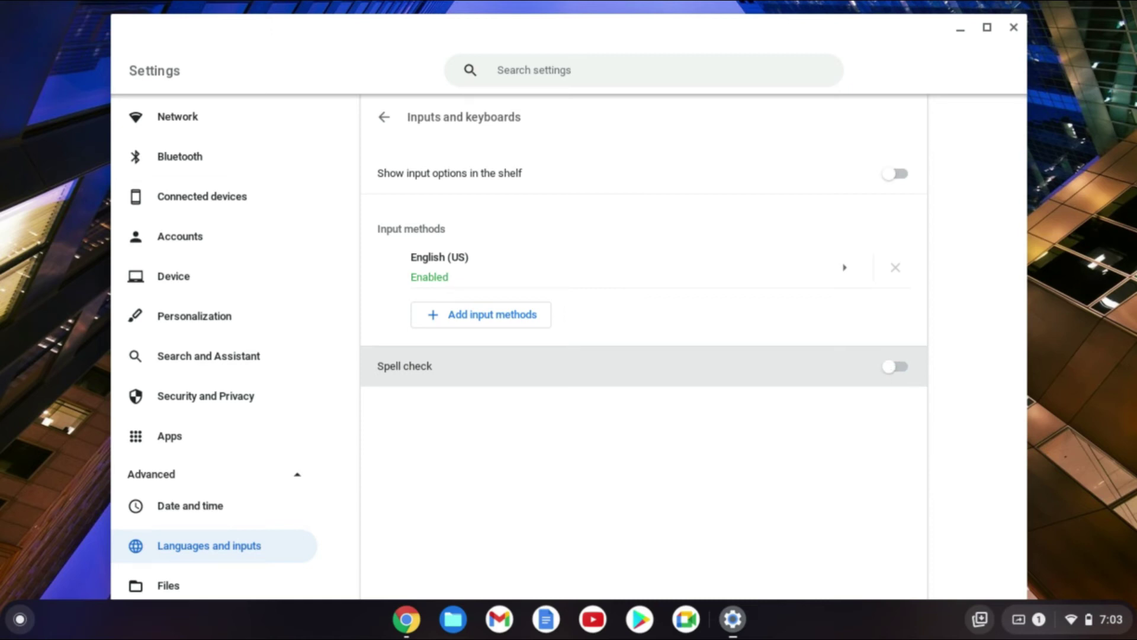
pyautogui.click(897, 366)
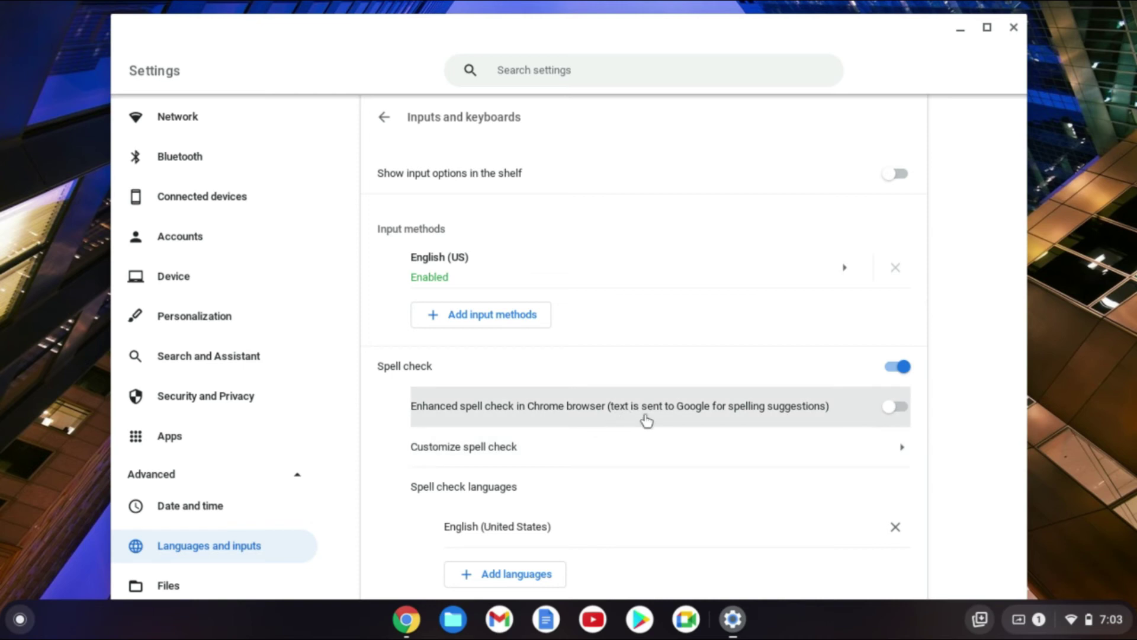
# Enable Enhanced spell check, then close the Settings window.
pyautogui.click(899, 414)
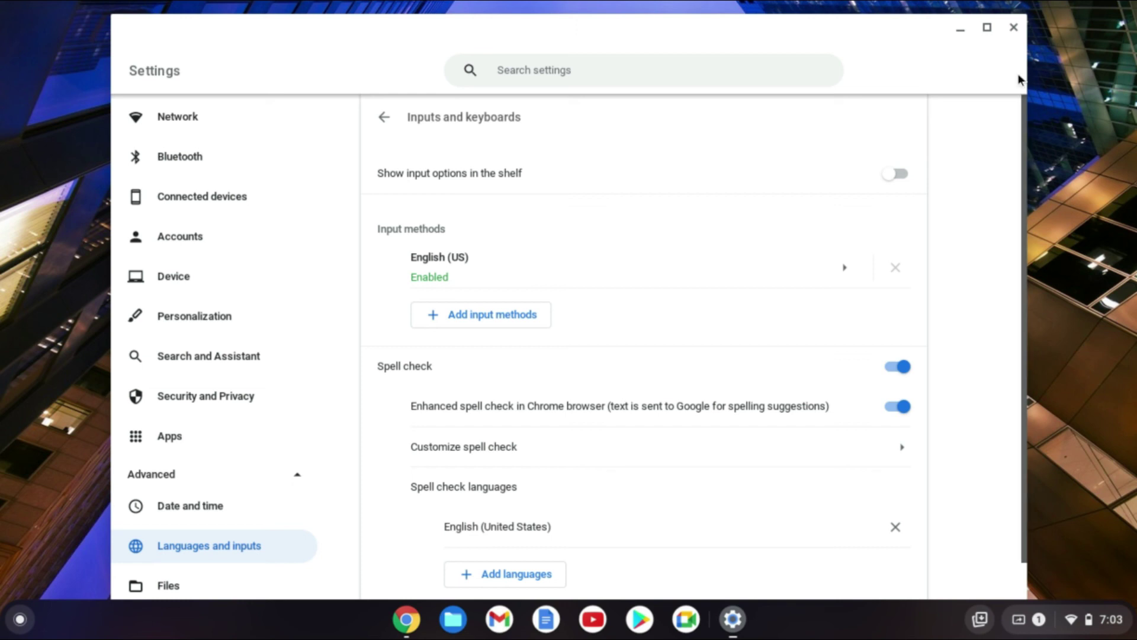
pyautogui.click(1014, 28)
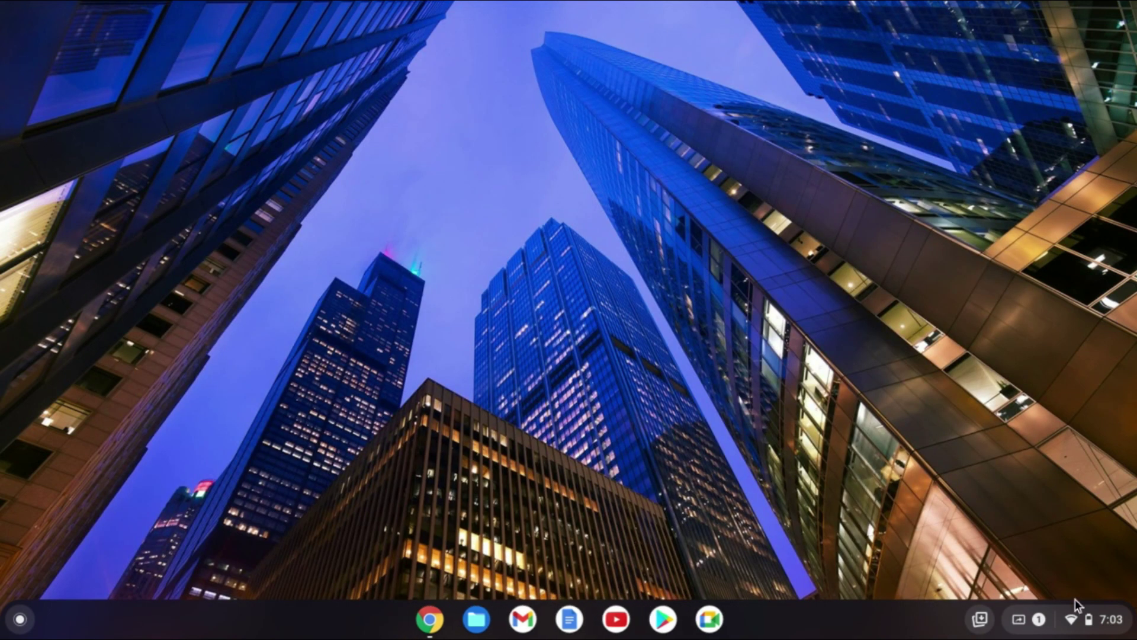